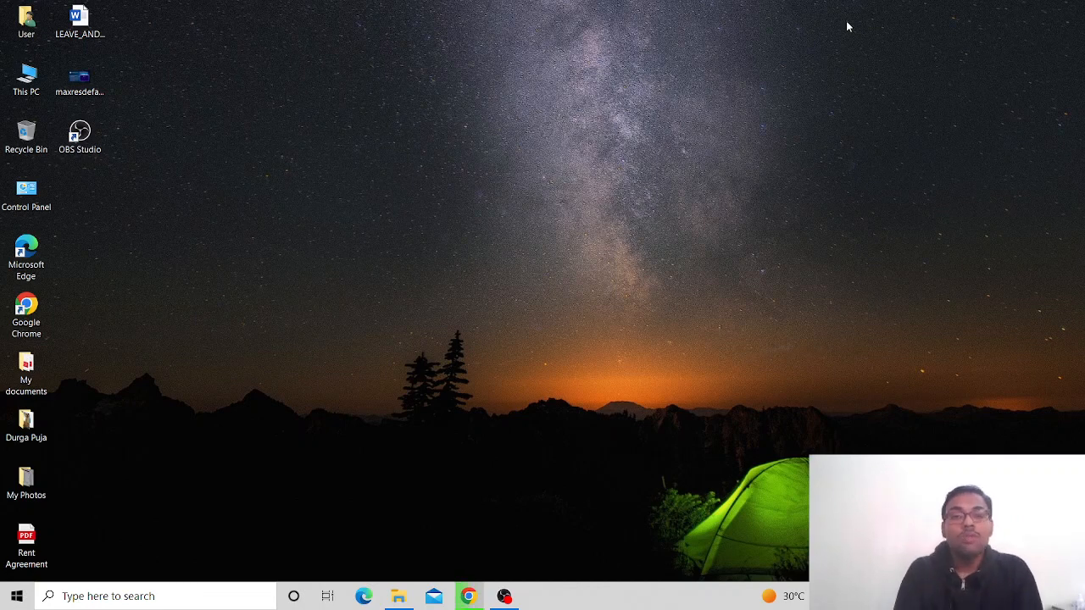
Search for 'reset' and start Reset this PC from the Recovery settings
{"action": "left_click", "coordinate": [175, 604]}
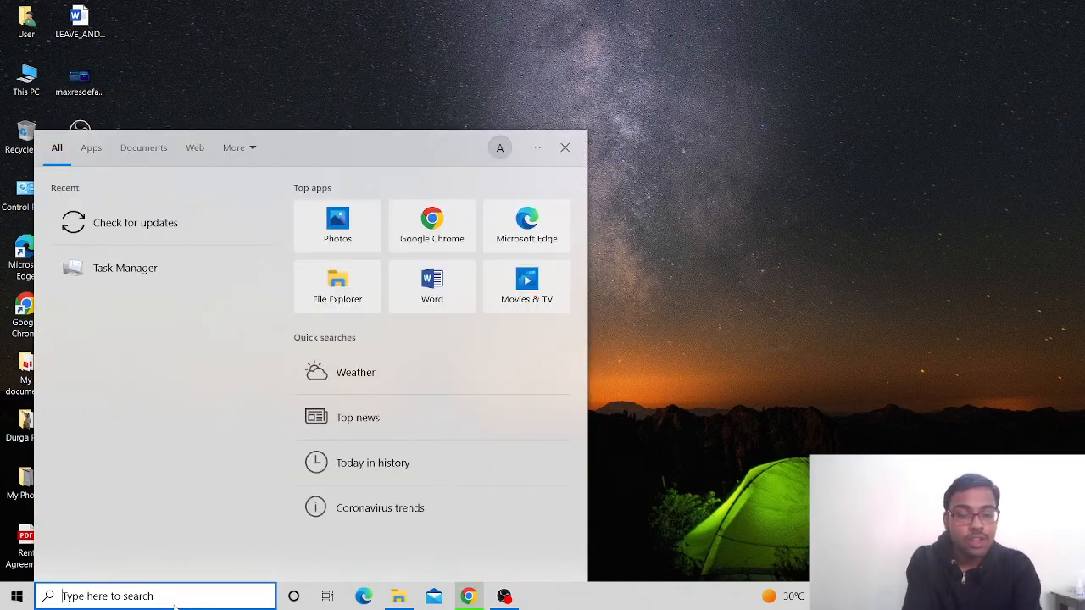
{"action": "type", "text": "reset"}
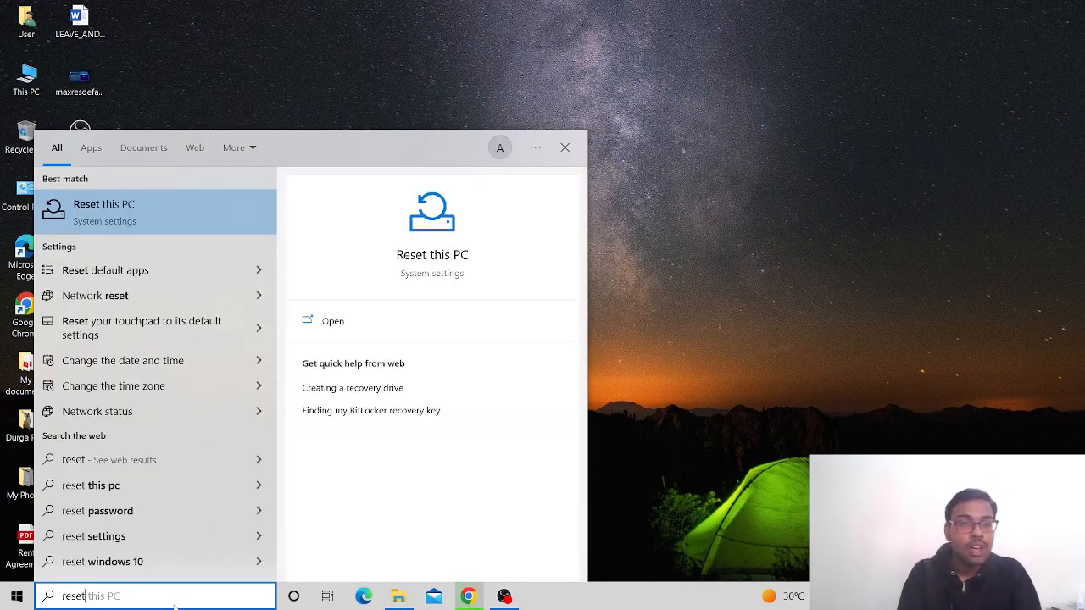
{"action": "left_click", "coordinate": [355, 329]}
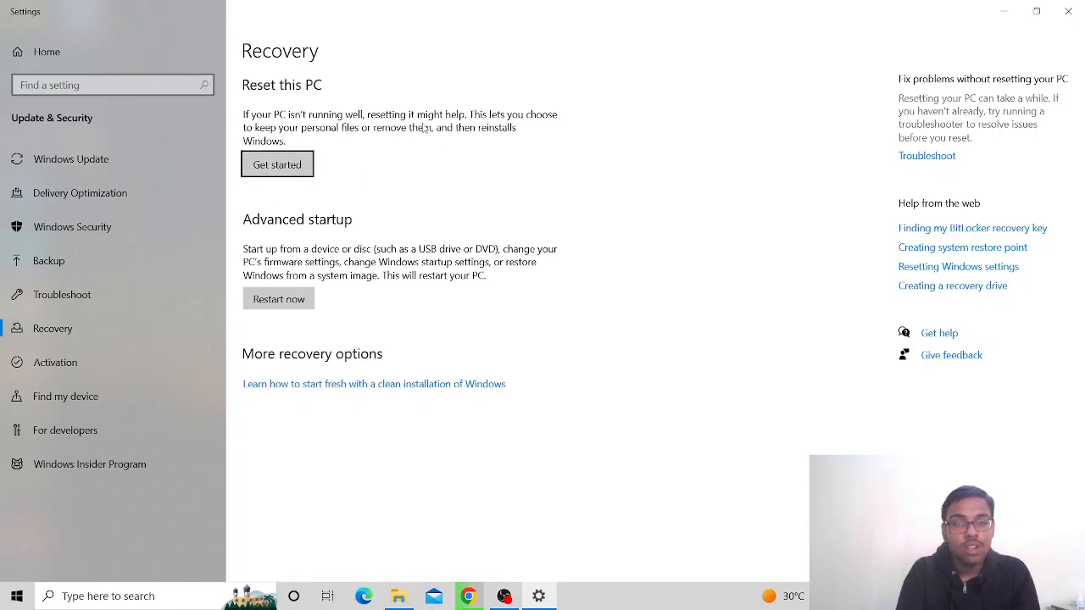
{"action": "left_click", "coordinate": [294, 165]}
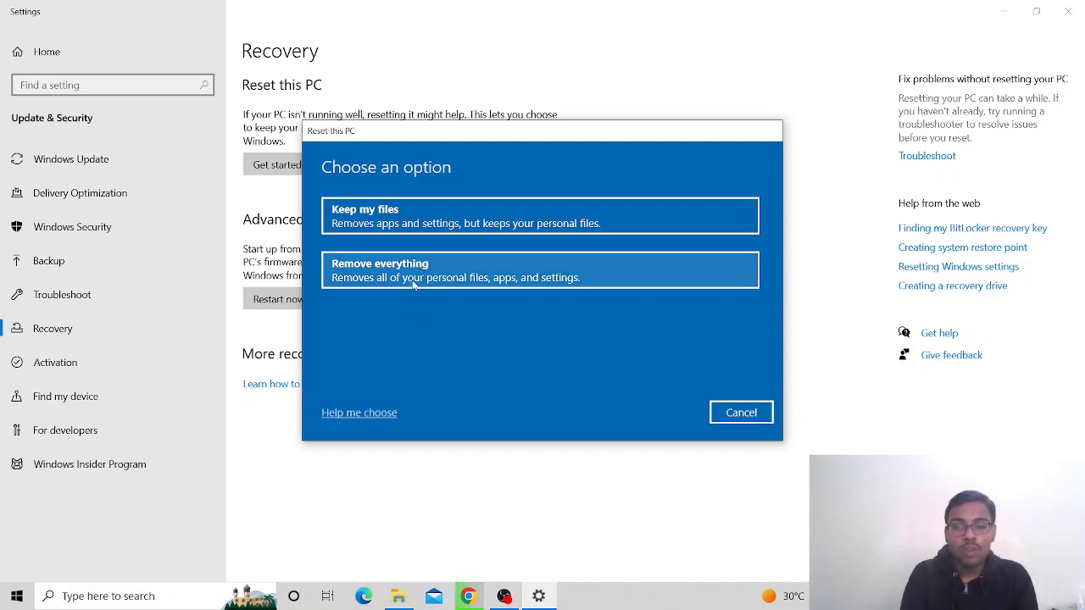
Choose Remove everything and Local reinstall, then cancel the reset and close Settings
{"action": "left_click", "coordinate": [414, 279]}
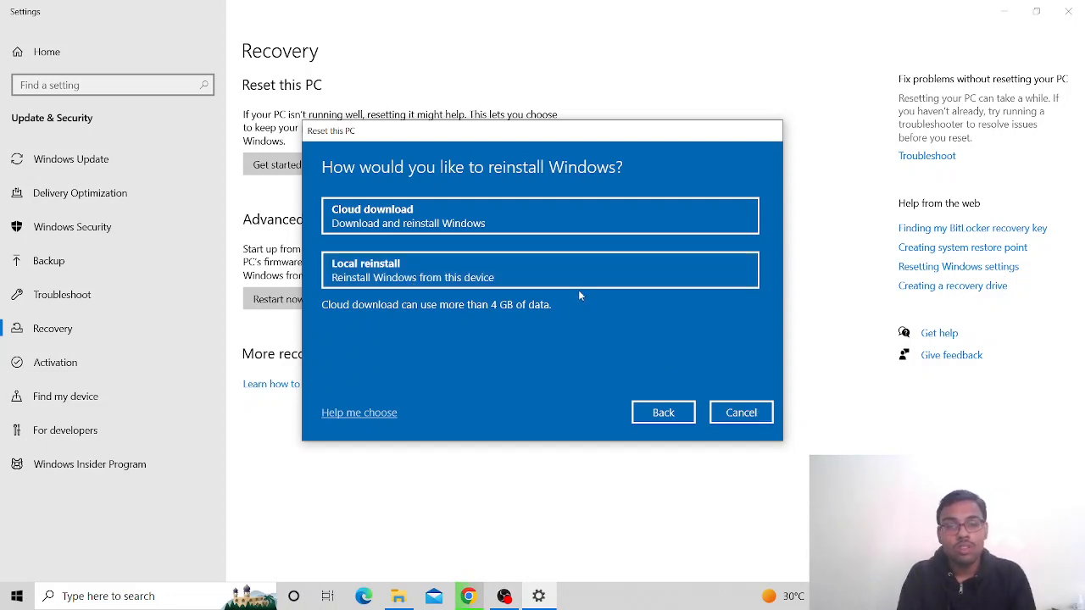
{"action": "left_click", "coordinate": [569, 268]}
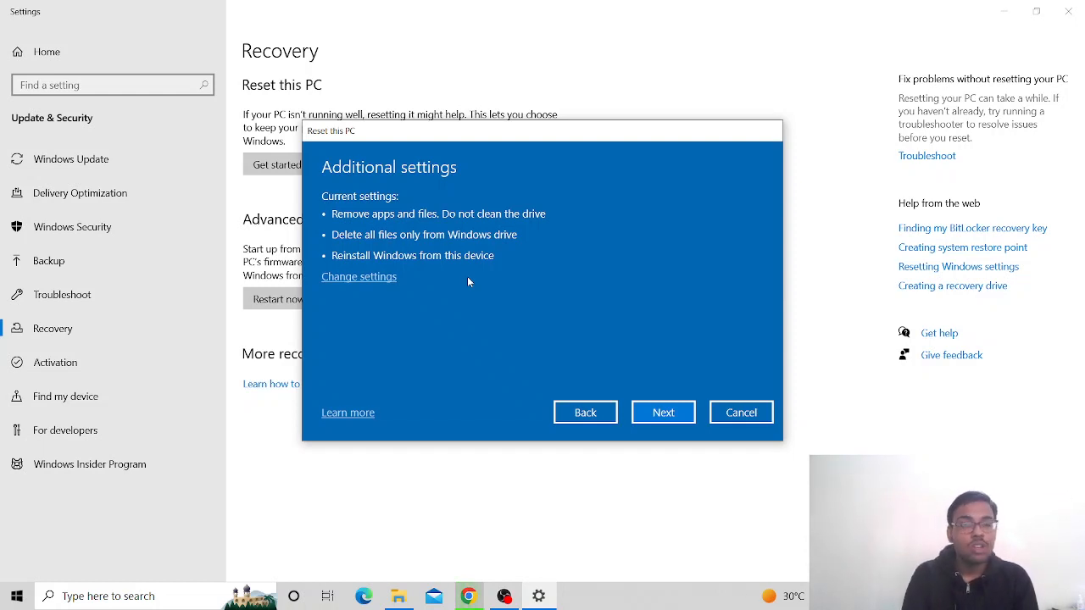
{"action": "left_click", "coordinate": [749, 415]}
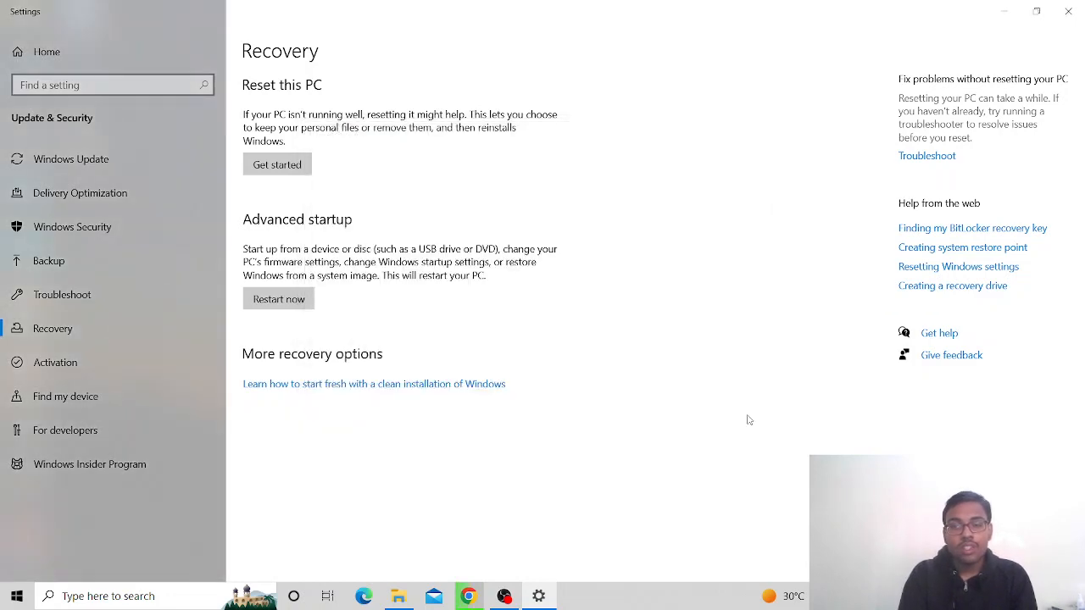
{"action": "left_click", "coordinate": [1069, 7]}
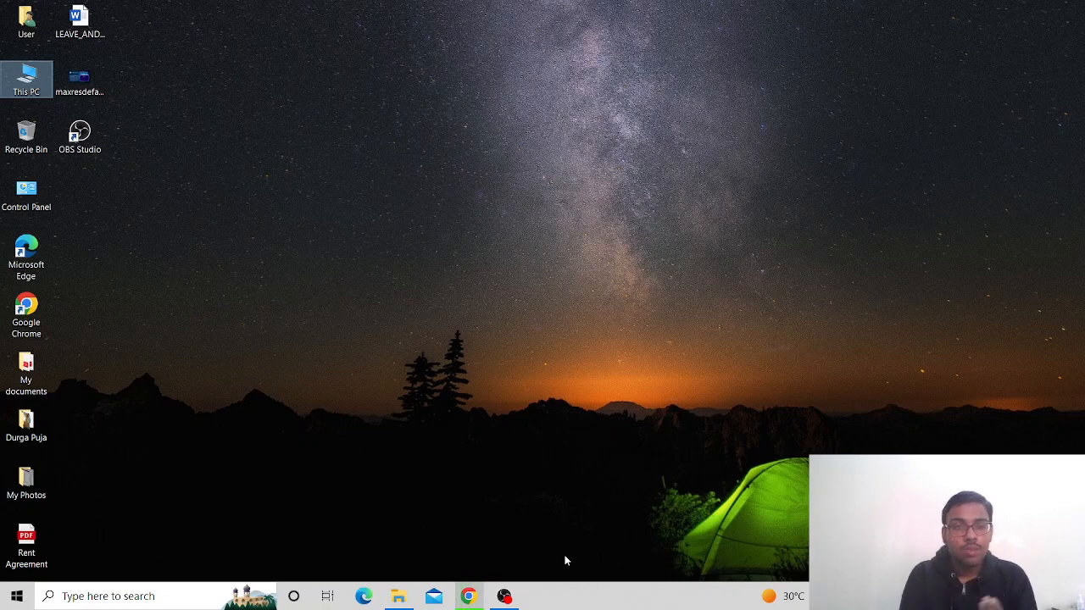
Search Google for 'windows 10' in Chrome and open Microsoft's Download Windows 10 result
{"action": "left_click", "coordinate": [468, 595]}
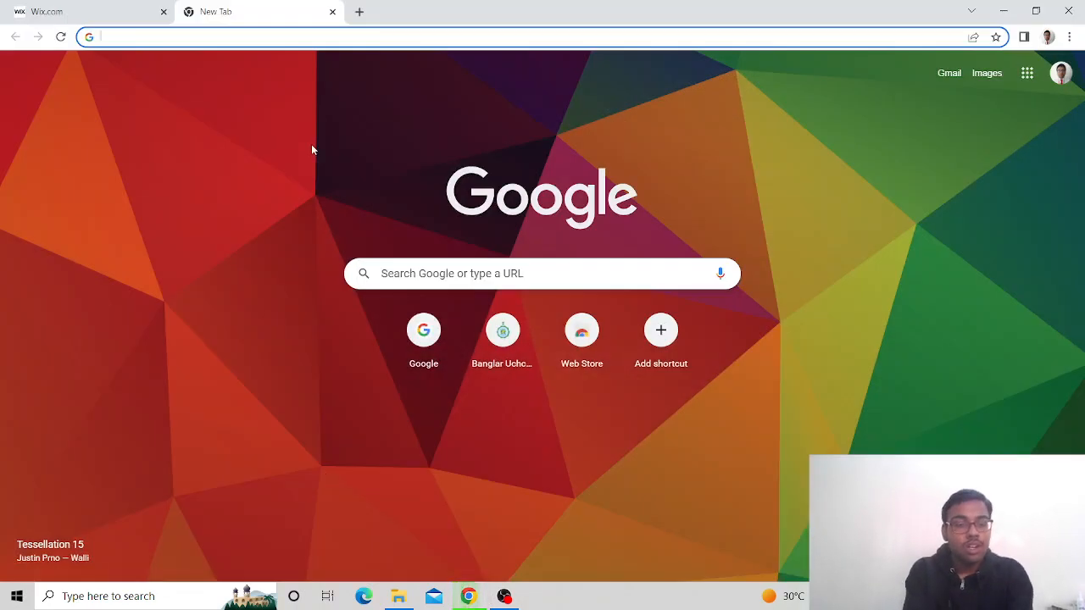
{"action": "type", "text": "windows"}
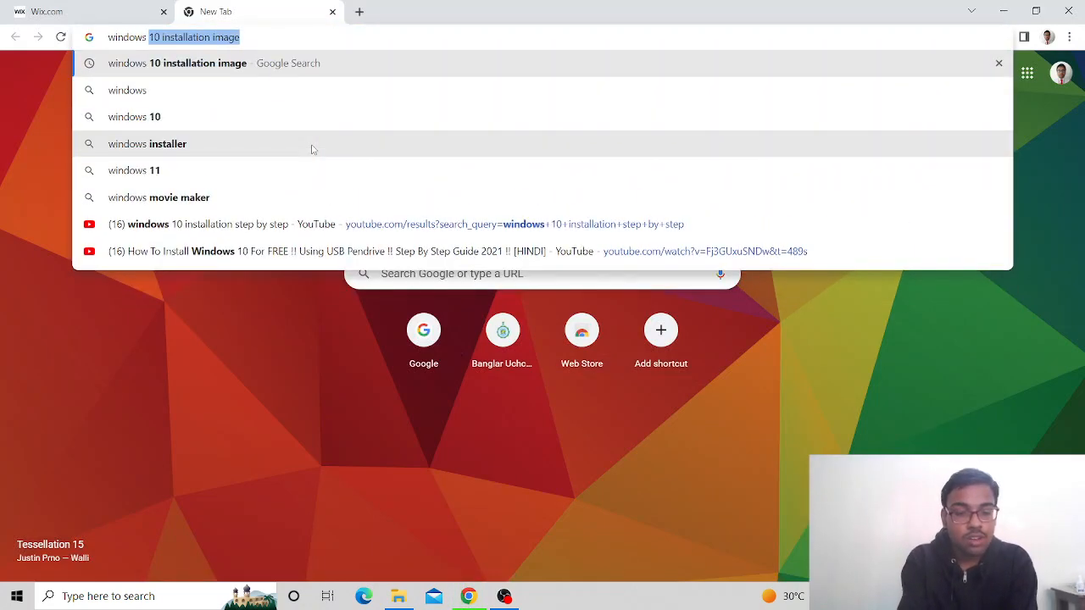
{"action": "left_click", "coordinate": [219, 120]}
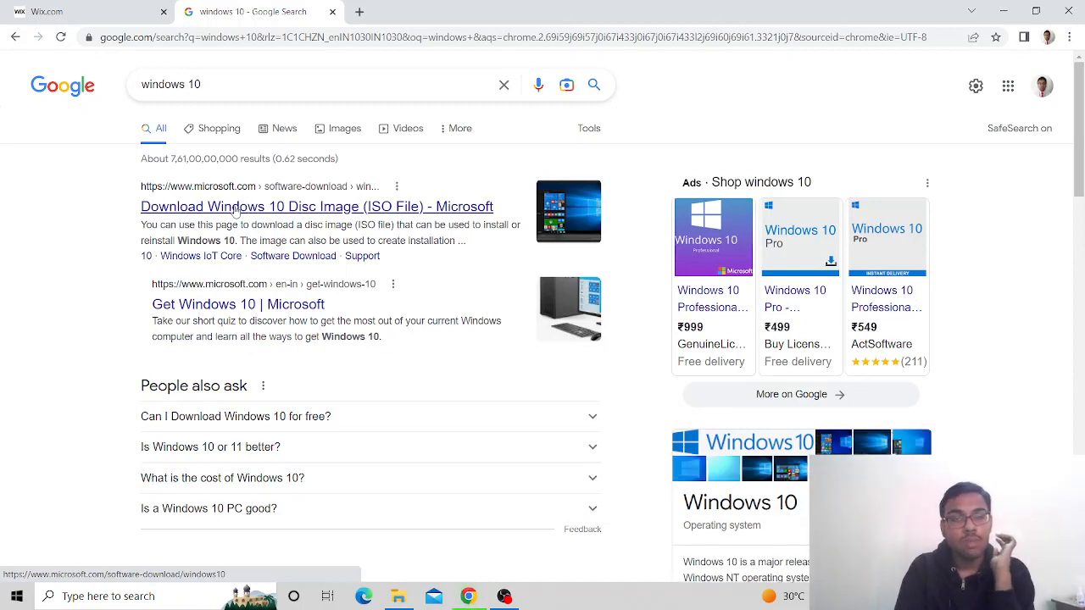
{"action": "left_click", "coordinate": [236, 210]}
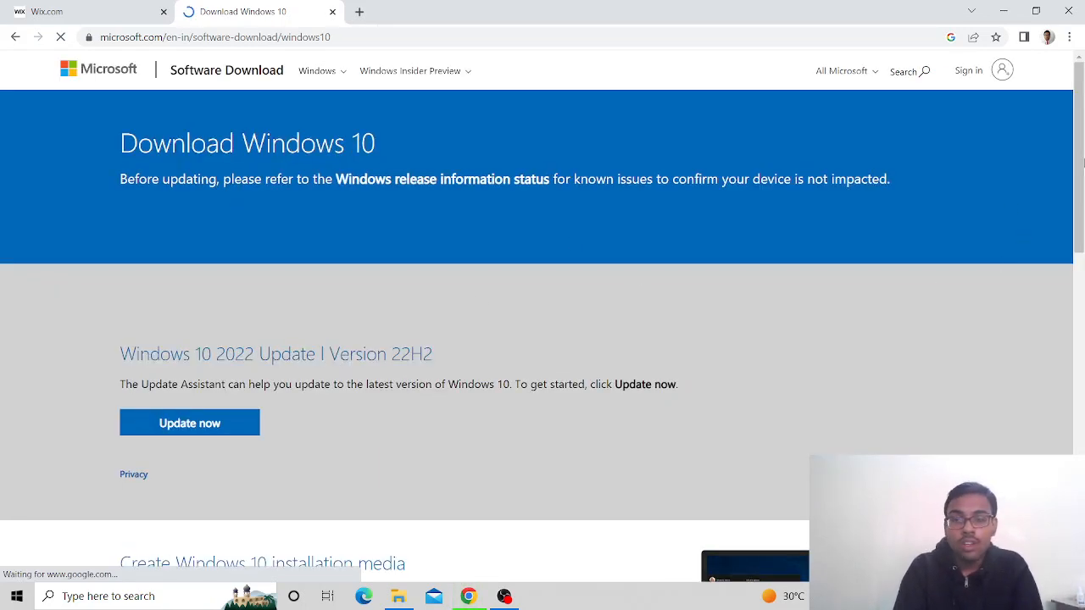
{"action": "scroll", "coordinate": [1060, 342], "scroll_direction": "down", "scroll_amount": 6}
{"action": "left_click_drag", "start_coordinate": [1062, 343], "coordinate": [1082, 198]}
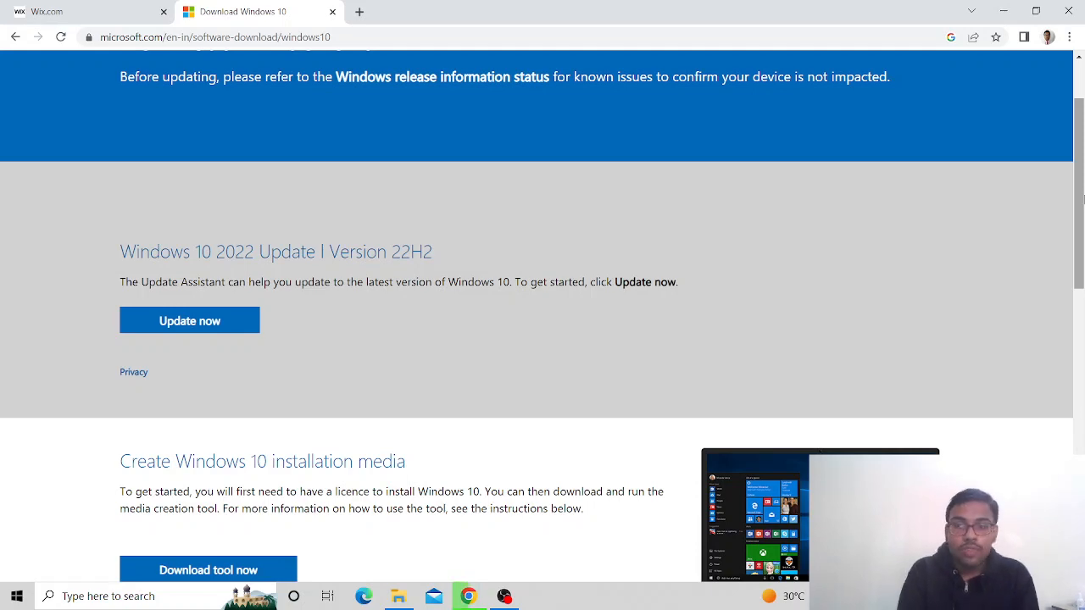
{"action": "left_click_drag", "start_coordinate": [1082, 198], "coordinate": [1082, 240]}
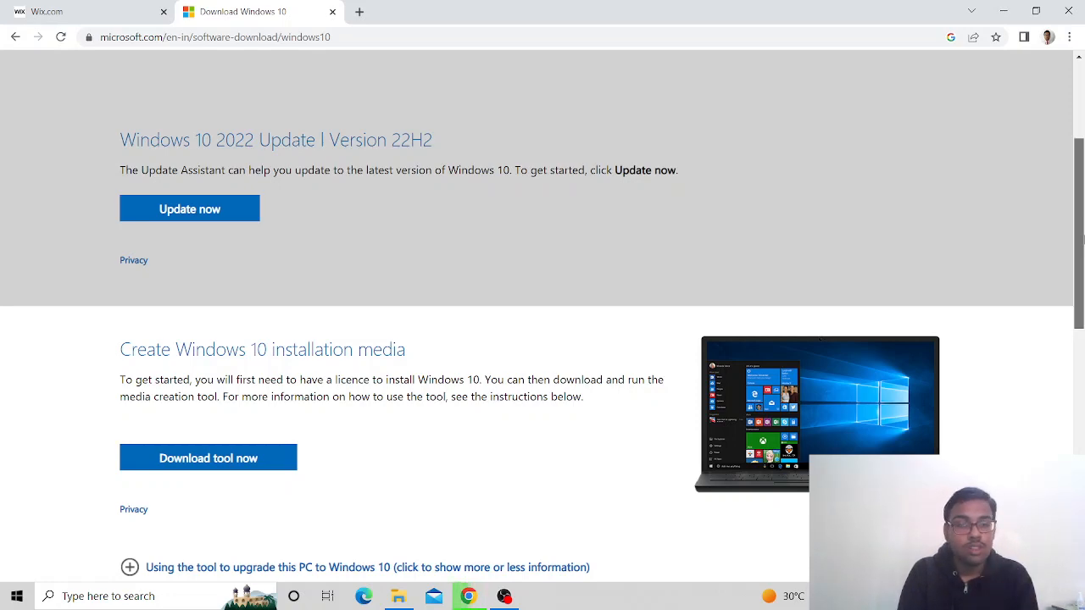
{"action": "left_click_drag", "start_coordinate": [1082, 240], "coordinate": [1079, 115]}
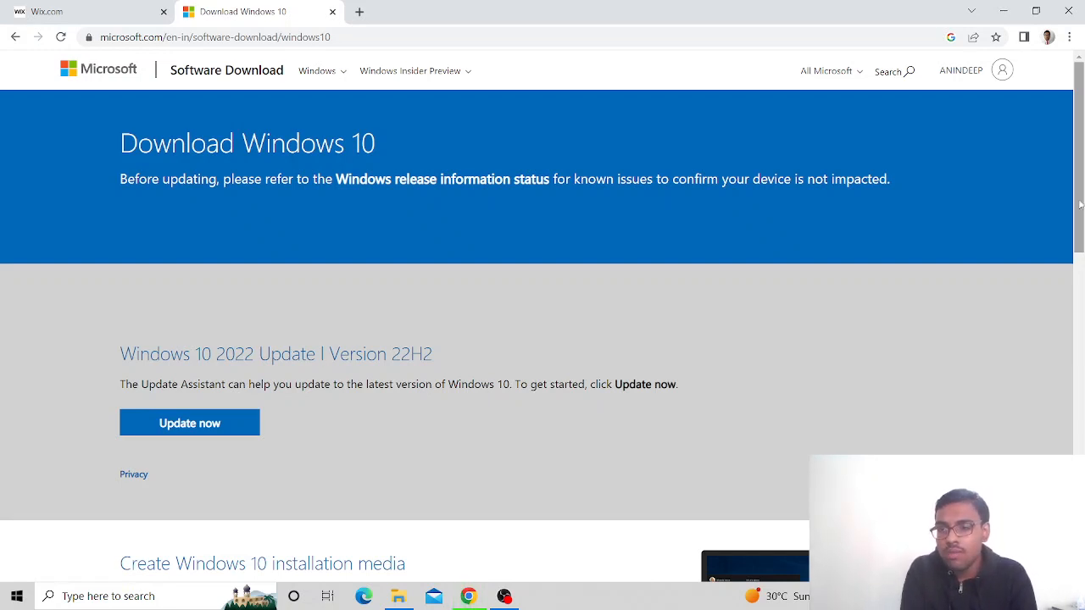
{"action": "left_click_drag", "start_coordinate": [1081, 203], "coordinate": [1079, 268]}
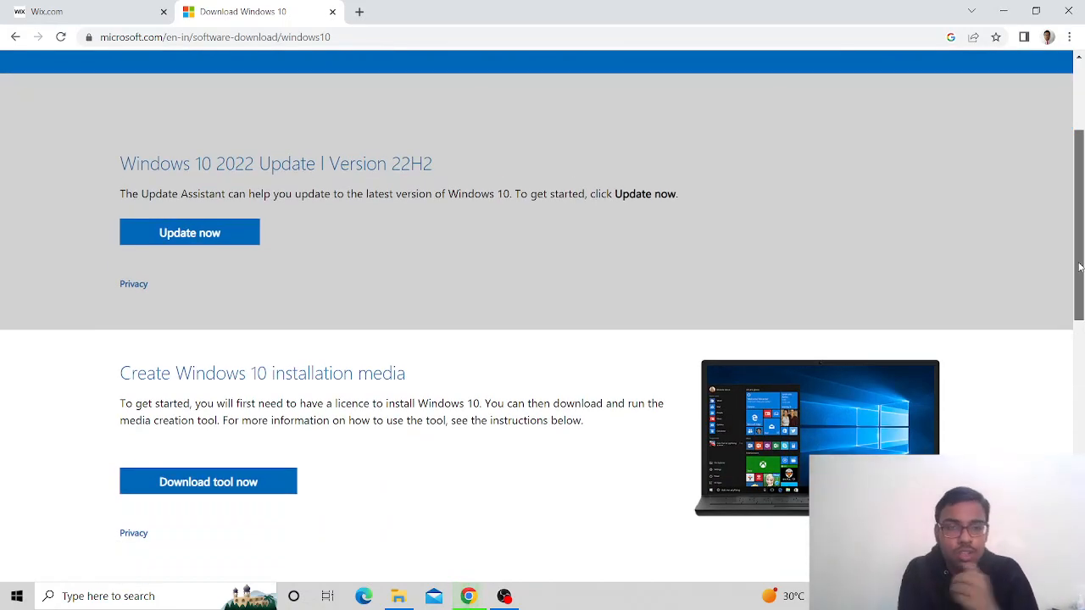
{"action": "scroll", "coordinate": [858, 240], "scroll_direction": "up", "scroll_amount": 1}
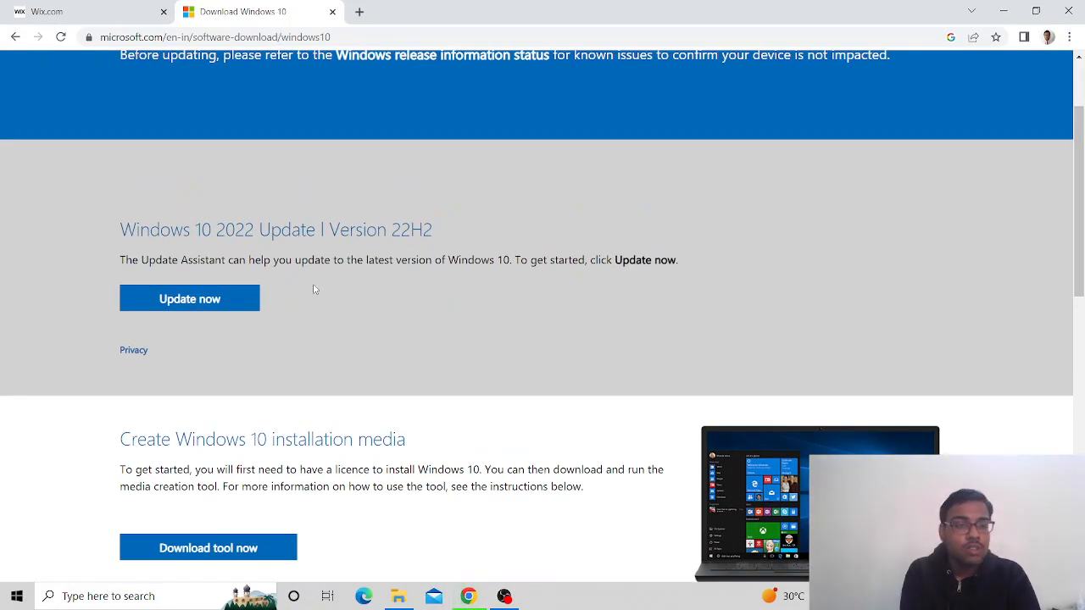
Download and run the Update Assistant, confirm Windows 10 is current, and close it
{"action": "left_click", "coordinate": [231, 292]}
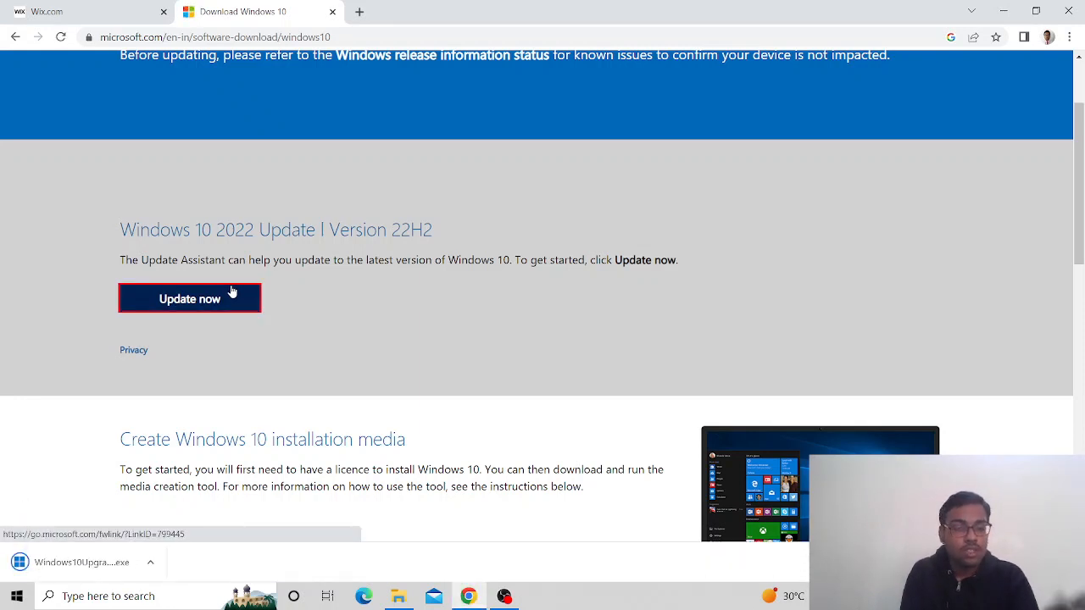
{"action": "left_click", "coordinate": [86, 570]}
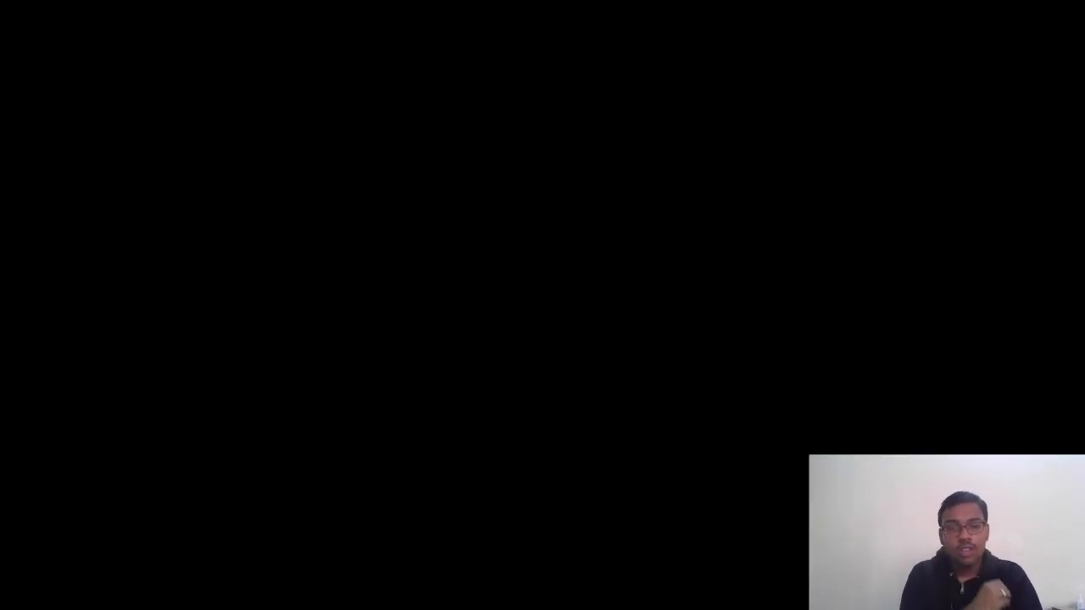
{"action": "left_click", "coordinate": [491, 408]}
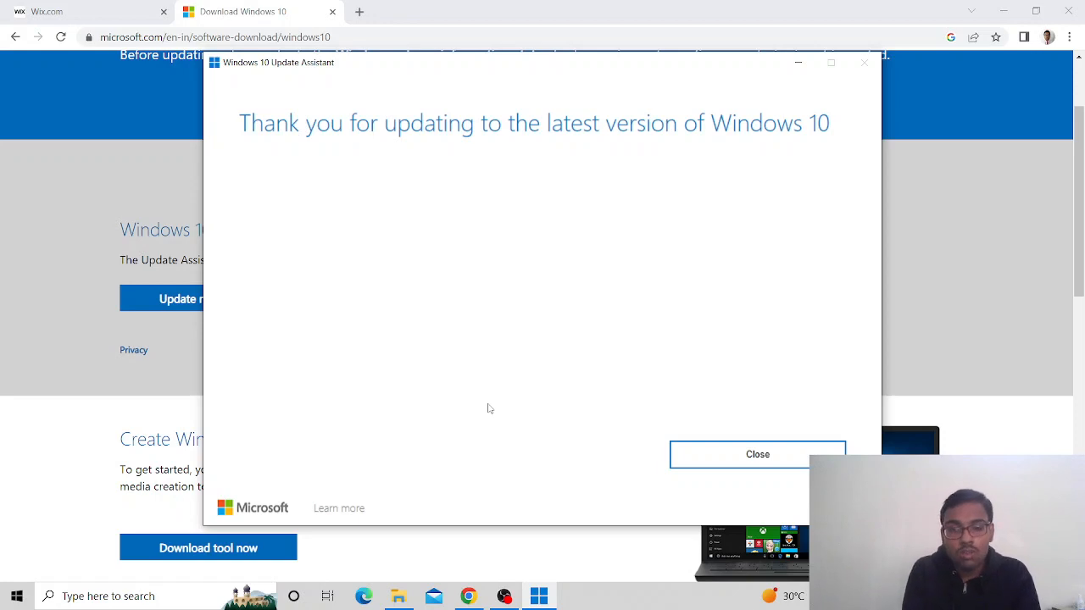
{"action": "left_click", "coordinate": [742, 454]}
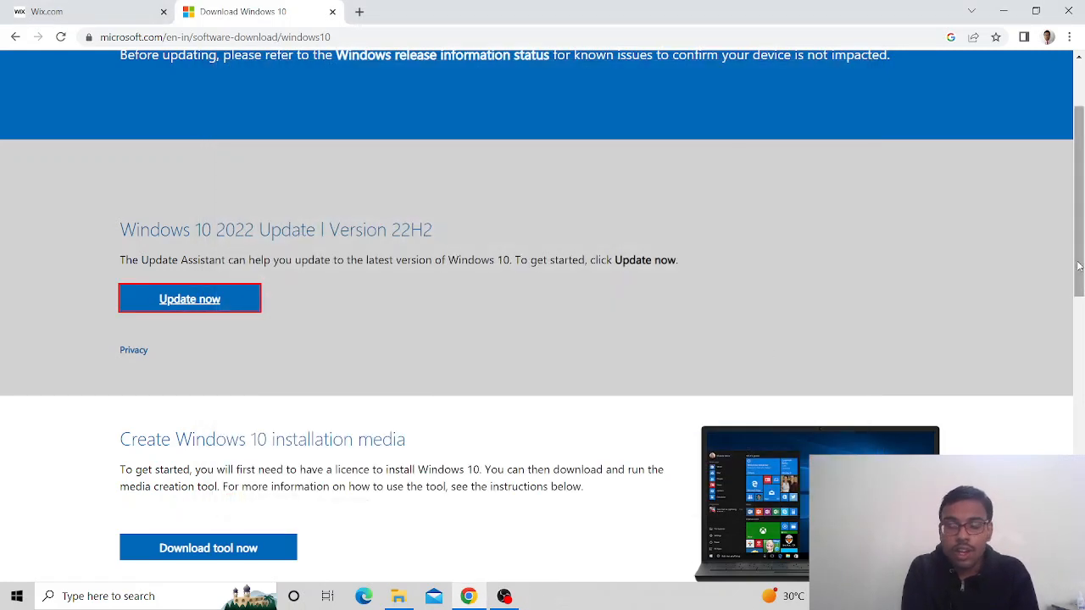
Scroll down the page toward the 'Create Windows 10 installation media' section
{"action": "left_click_drag", "start_coordinate": [1078, 266], "coordinate": [1078, 329]}
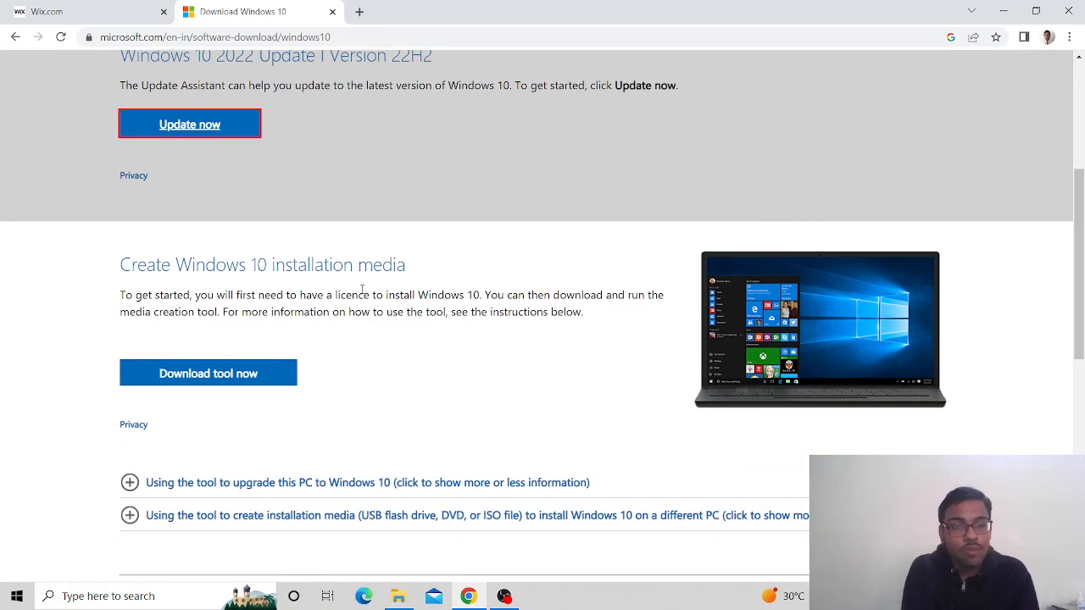
Download the 18.6 MB MediaCreationTool.exe and launch it
{"action": "left_click", "coordinate": [255, 379]}
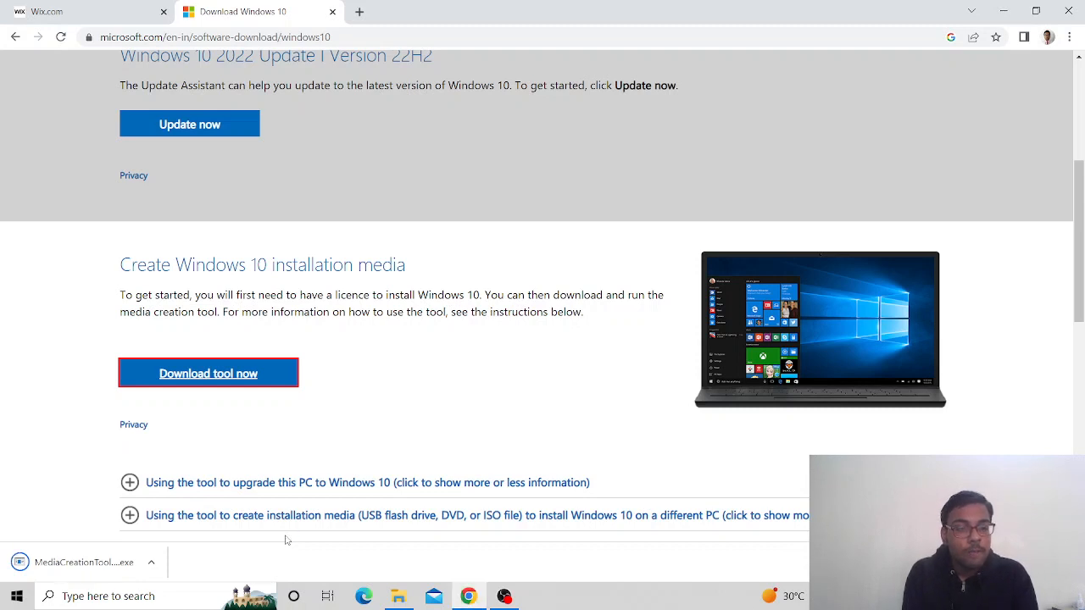
{"action": "left_click", "coordinate": [83, 562]}
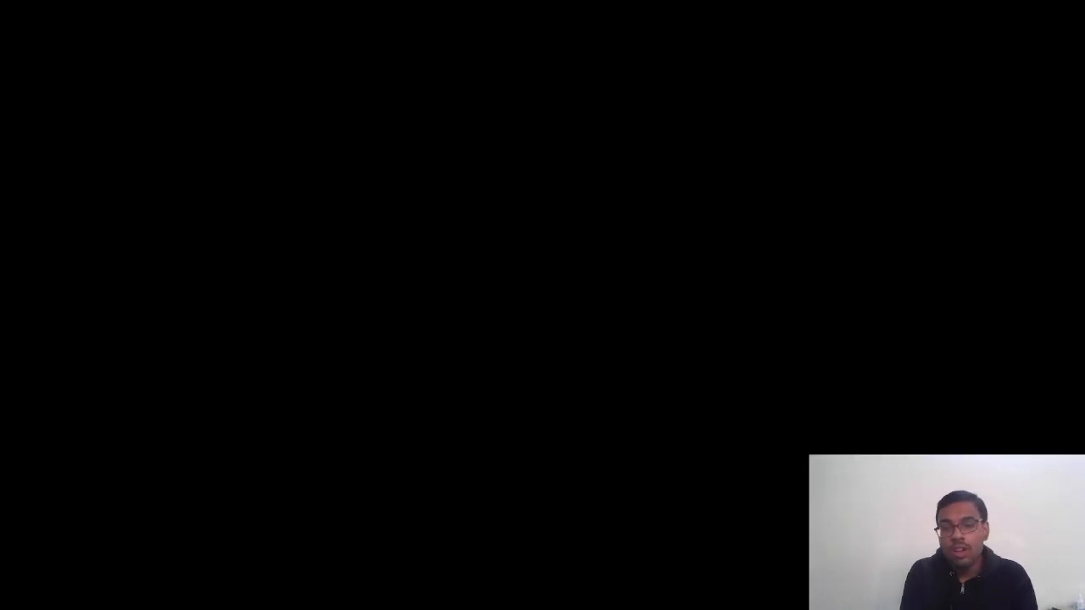
Allow the Media Creation Tool to run at the User Account Control prompt
{"action": "left_click", "coordinate": [488, 396]}
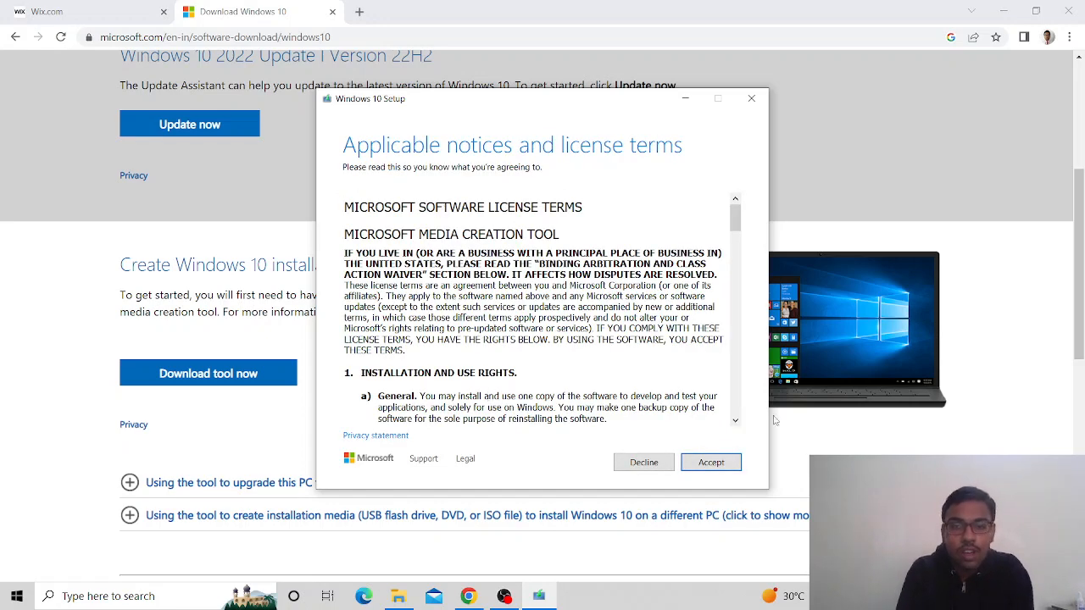
Accept the license terms and select 'Create installation media for another PC'
{"action": "left_click", "coordinate": [703, 464]}
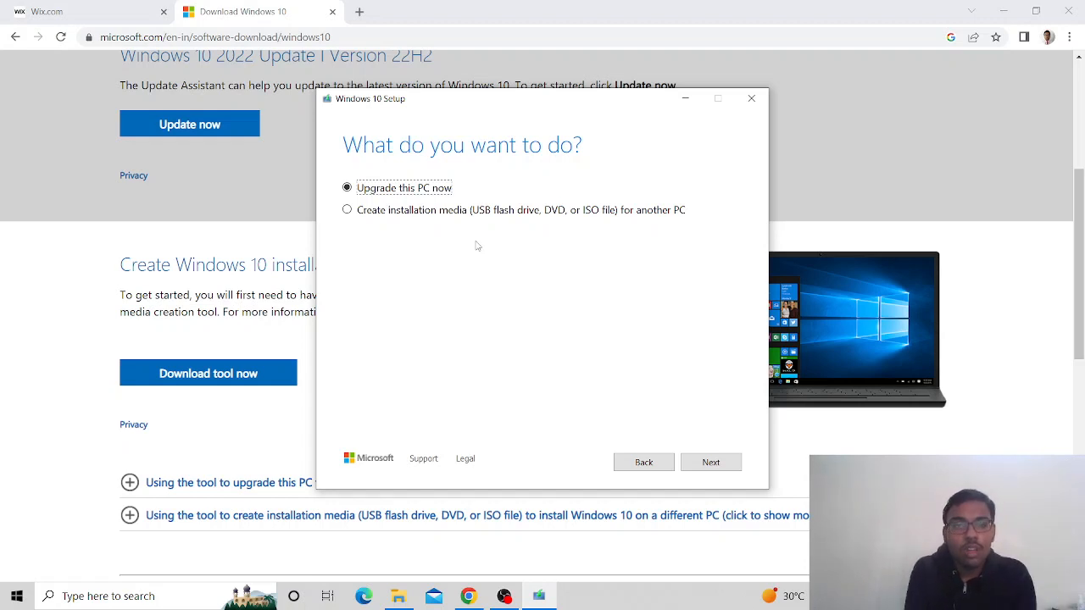
{"action": "left_click", "coordinate": [355, 213]}
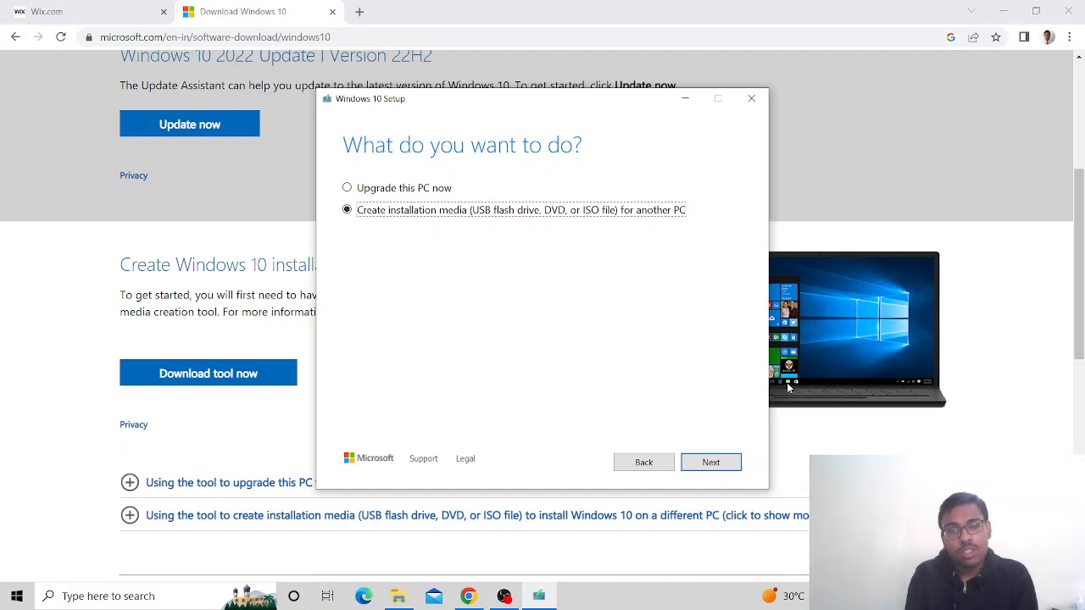
Advance to the language, architecture and edition page (English (United States), 64-bit)
{"action": "left_click", "coordinate": [708, 468]}
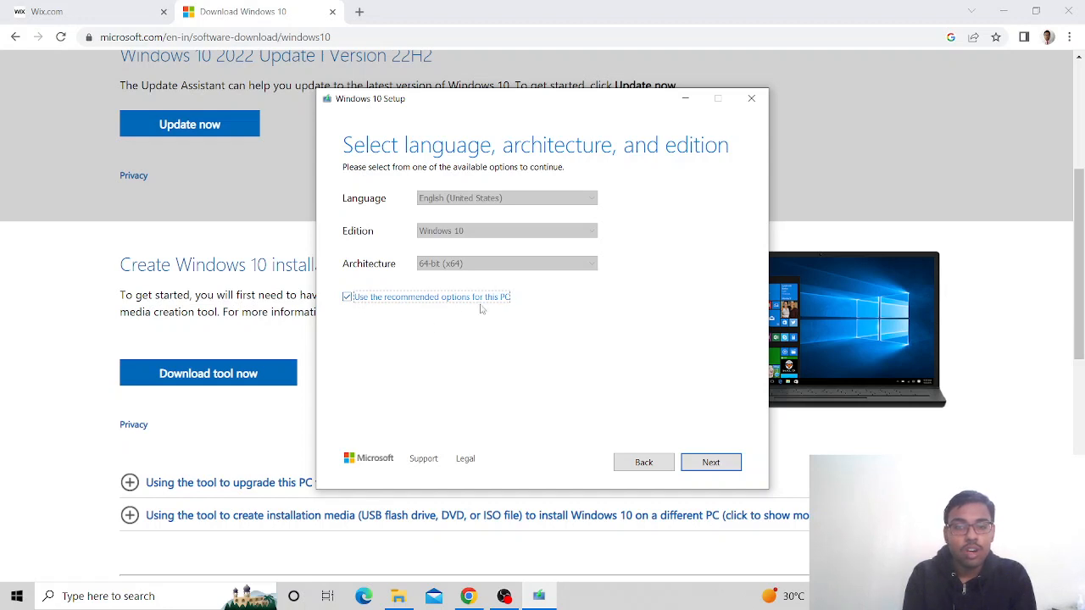
{"action": "left_click", "coordinate": [346, 298]}
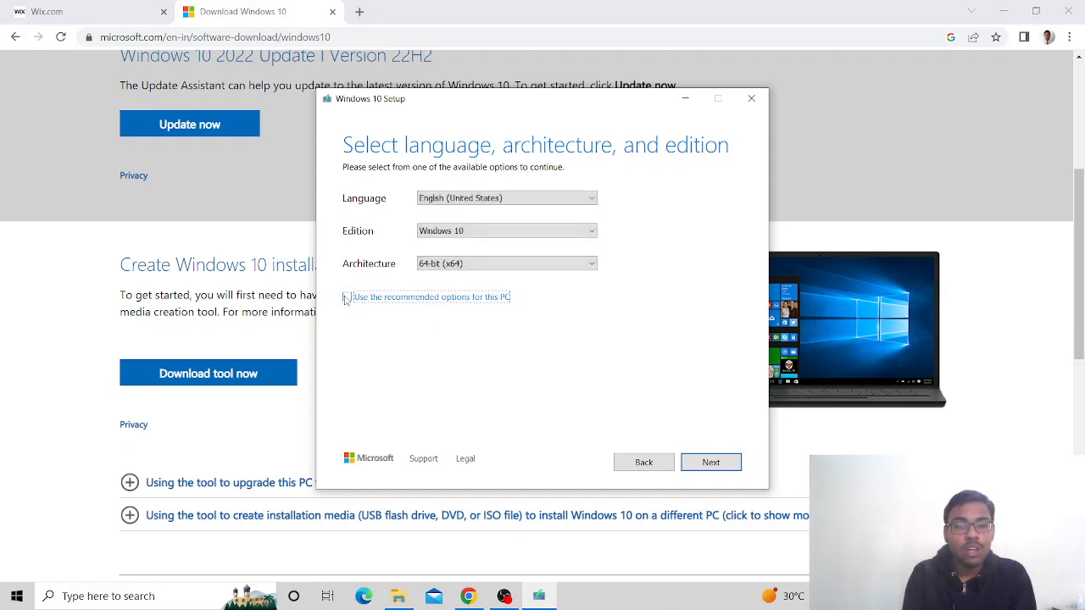
{"action": "left_click", "coordinate": [501, 234]}
{"action": "left_click", "coordinate": [501, 238]}
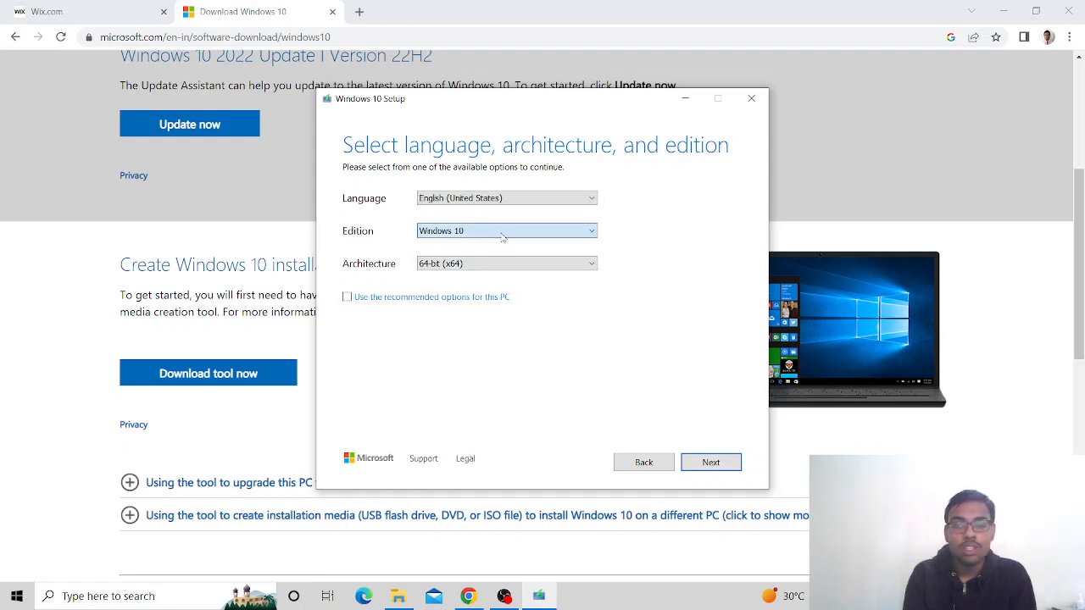
{"action": "left_click", "coordinate": [500, 200]}
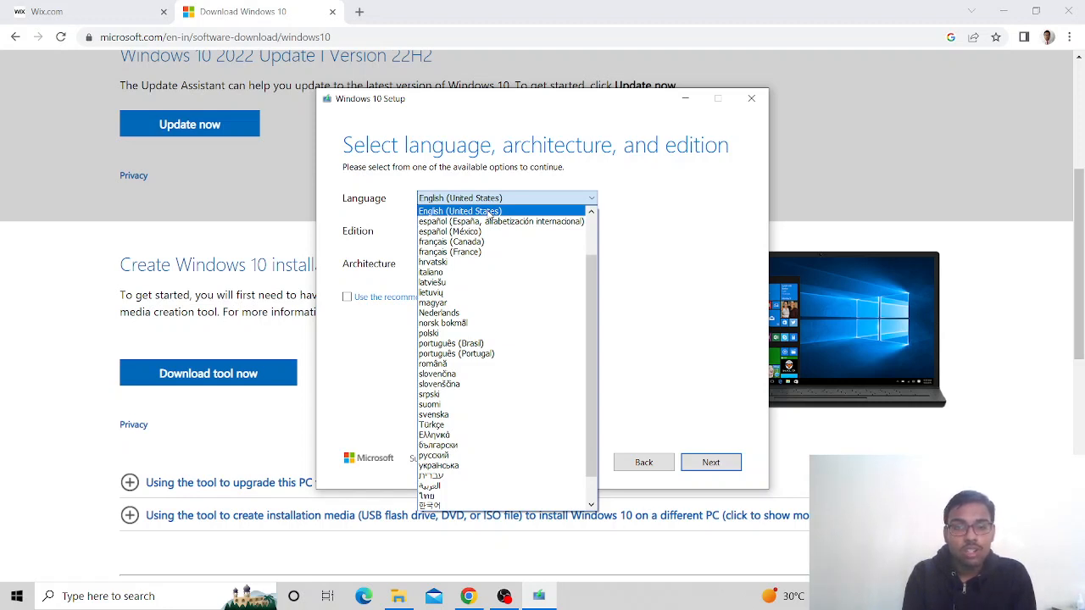
{"action": "left_click", "coordinate": [489, 212]}
{"action": "left_click", "coordinate": [462, 233]}
{"action": "left_click", "coordinate": [463, 241]}
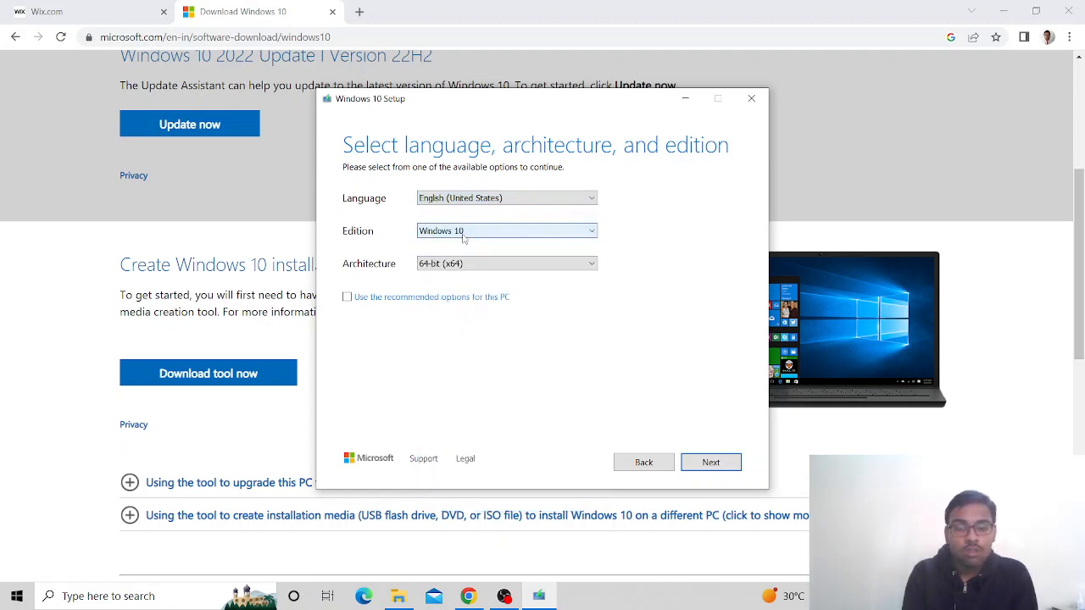
{"action": "left_click", "coordinate": [481, 265]}
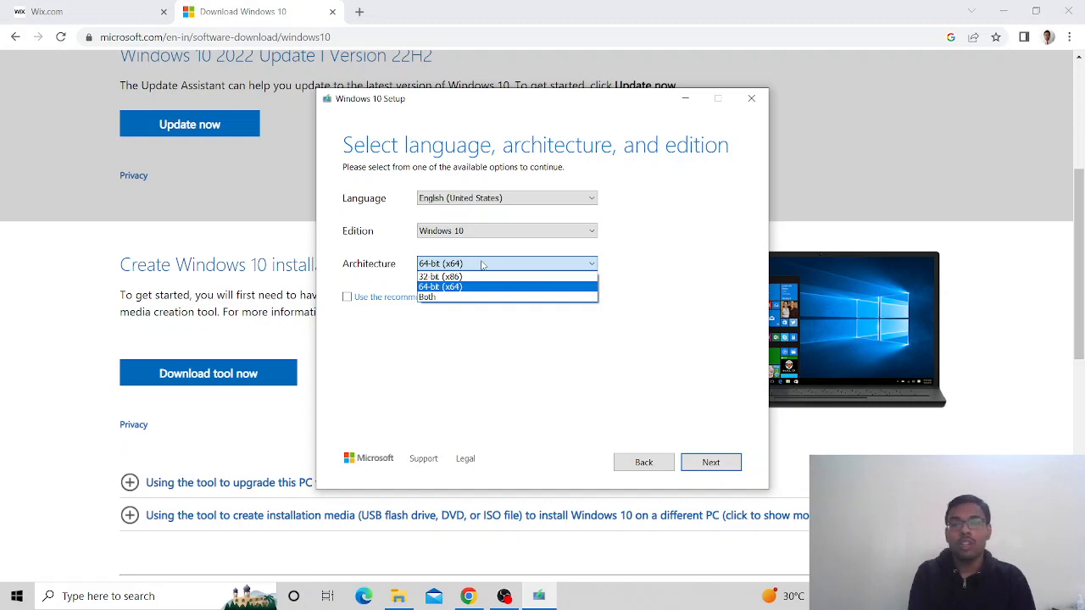
{"action": "left_click", "coordinate": [485, 288]}
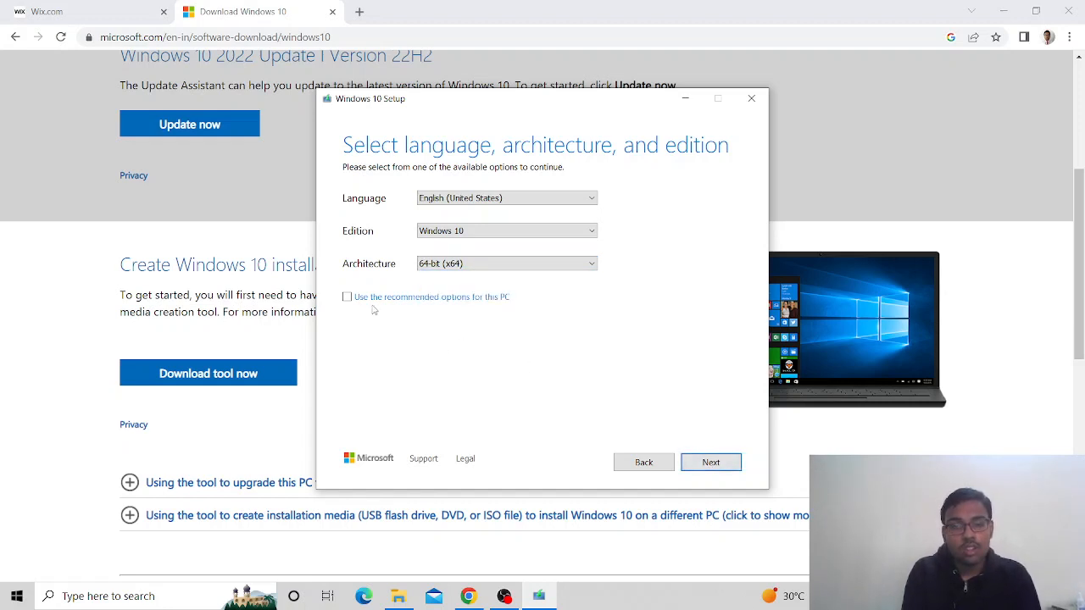
{"action": "left_click", "coordinate": [347, 298]}
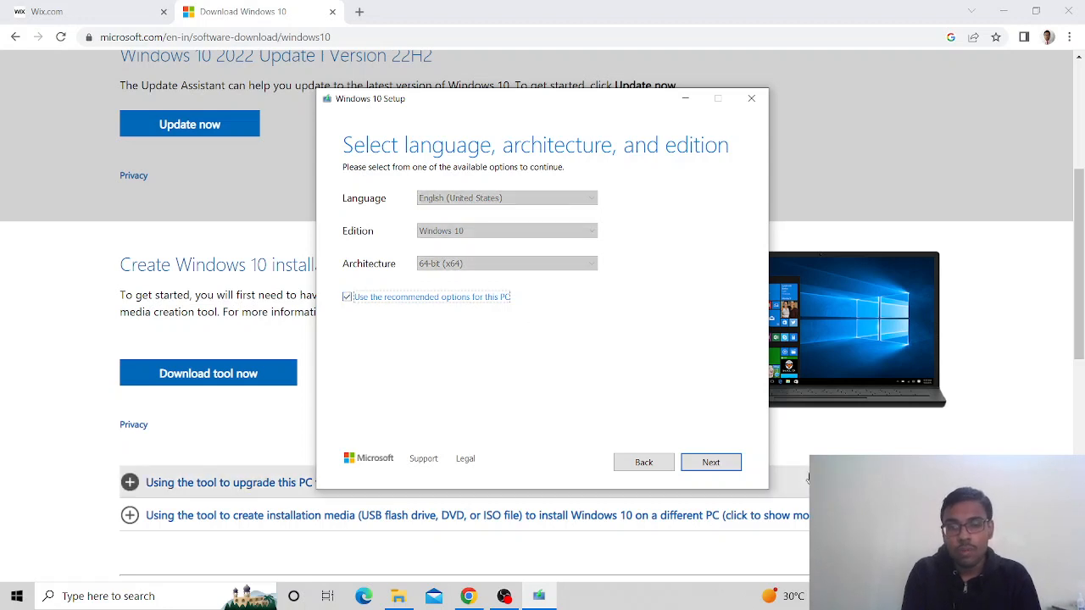
Select ISO file as the installation media, then quit Windows 10 Setup
{"action": "left_click", "coordinate": [699, 464]}
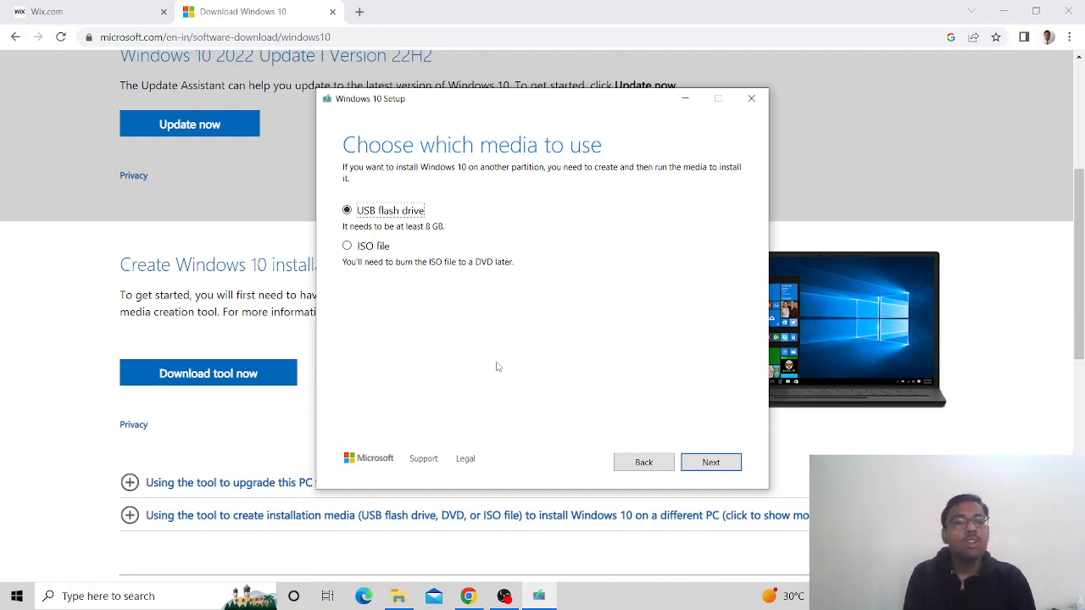
{"action": "left_click", "coordinate": [347, 246]}
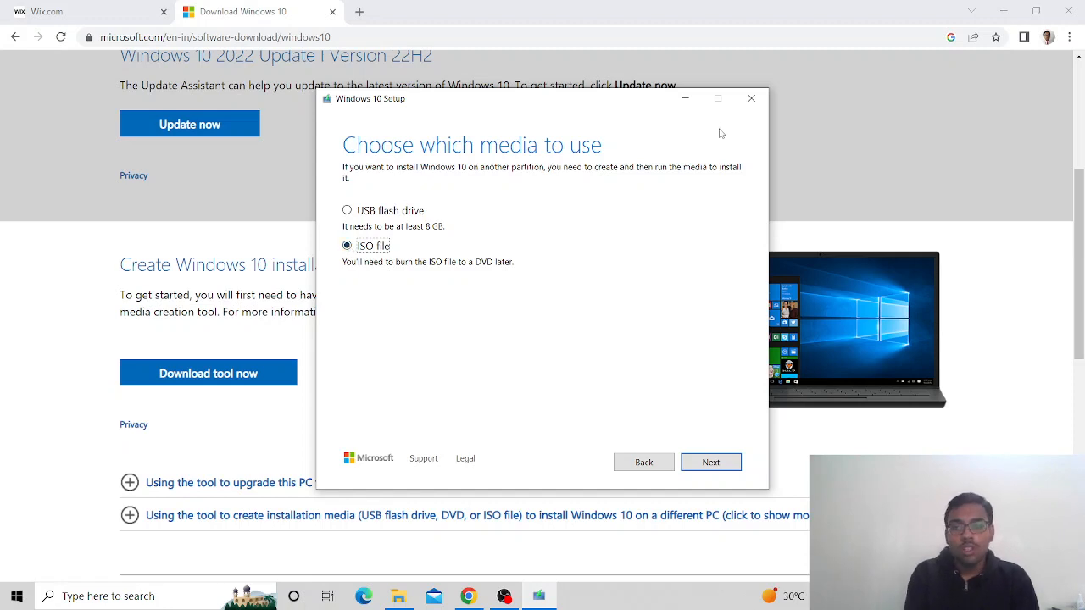
{"action": "left_click", "coordinate": [750, 102]}
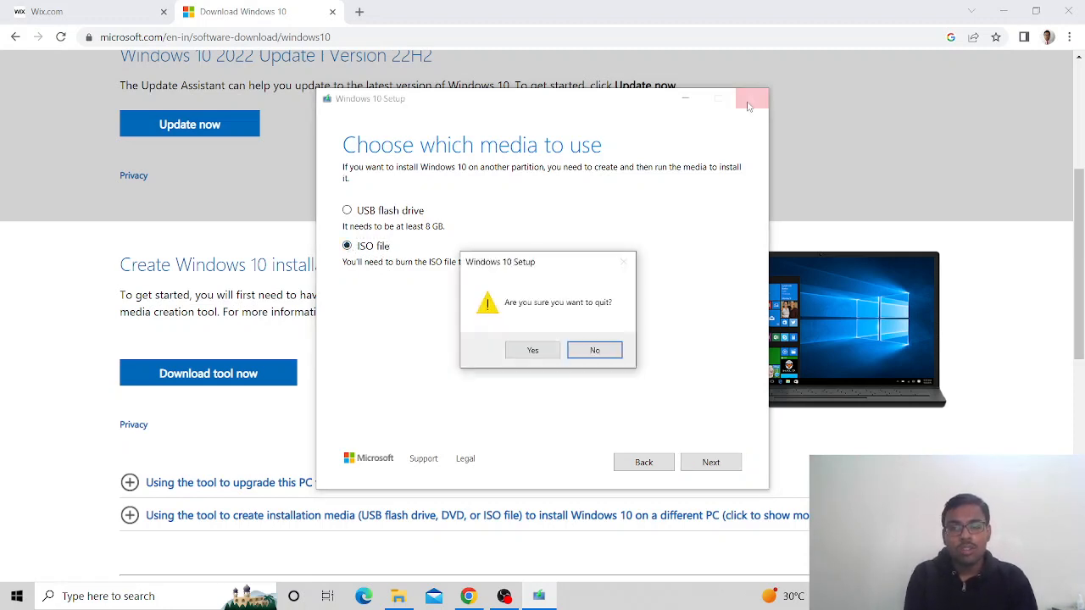
{"action": "left_click", "coordinate": [526, 351]}
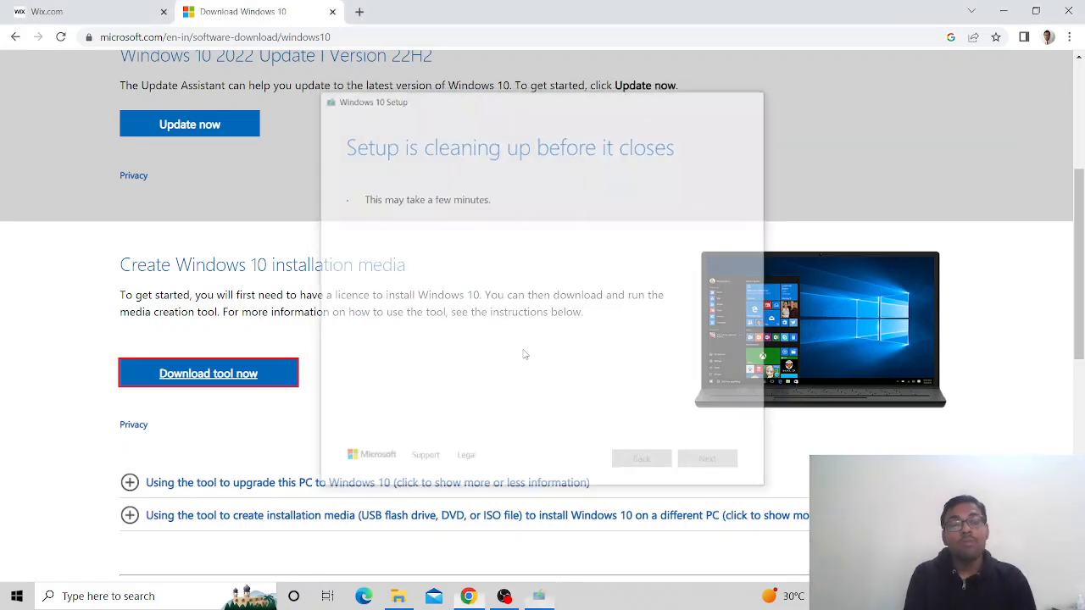
Minimise the Chrome Windows 10 download page and restore the OBS Studio window from the taskbar
{"action": "left_click", "coordinate": [1004, 10]}
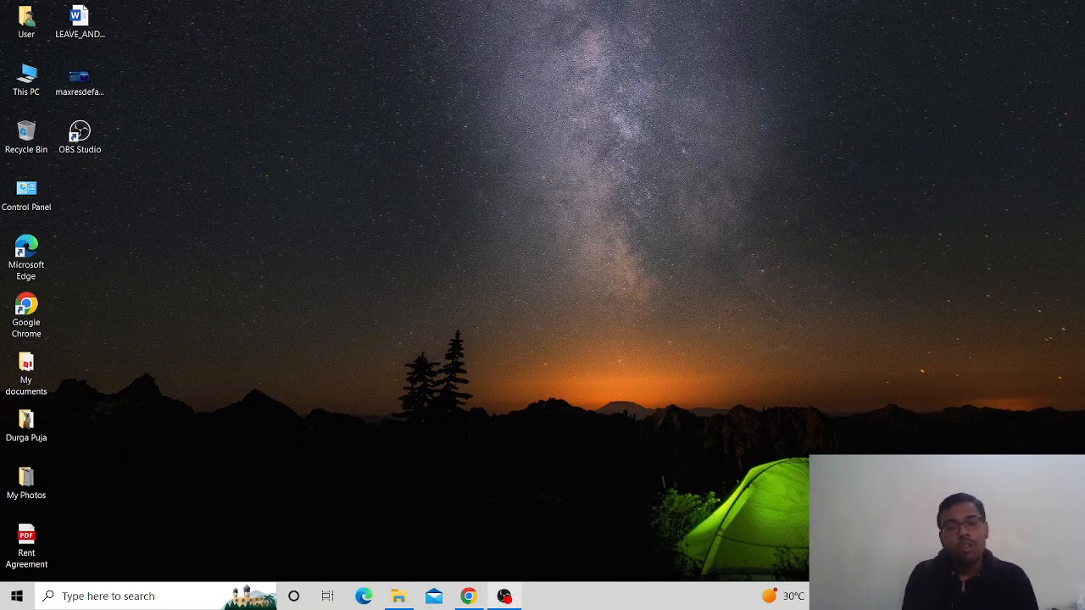
{"action": "left_click", "coordinate": [506, 598]}
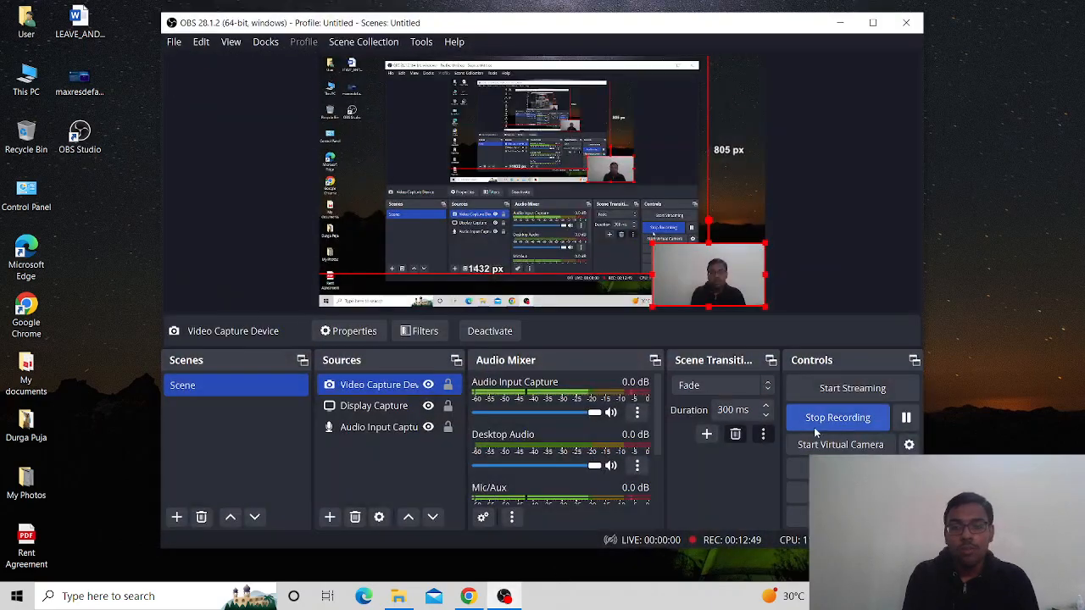